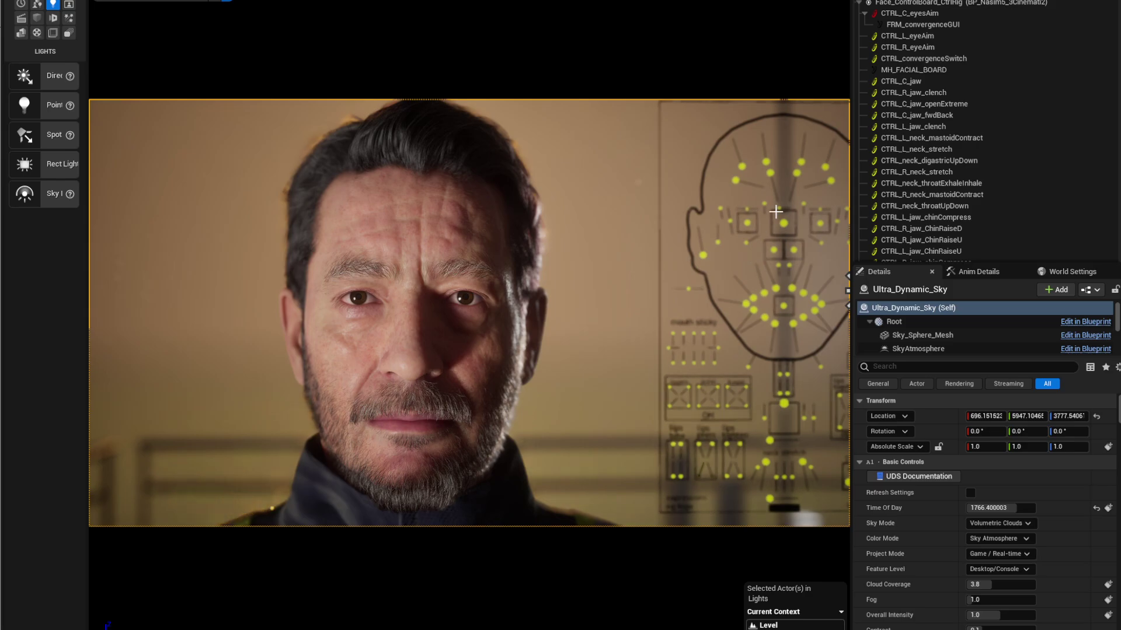
# Shift the character's gaze by moving the central eye control on the facial board to about -0.27, -0.27
pyautogui.click(784, 223)
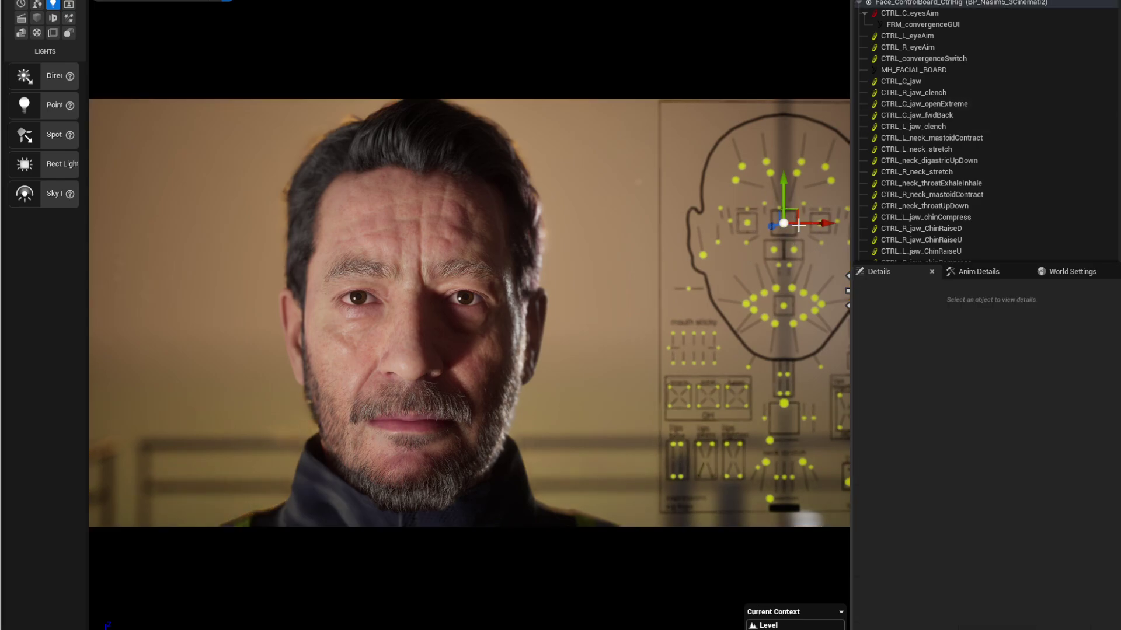
pyautogui.moveTo(1120, 174); pyautogui.dragTo(839, 156)
pyautogui.scroll(8, 668, 254)
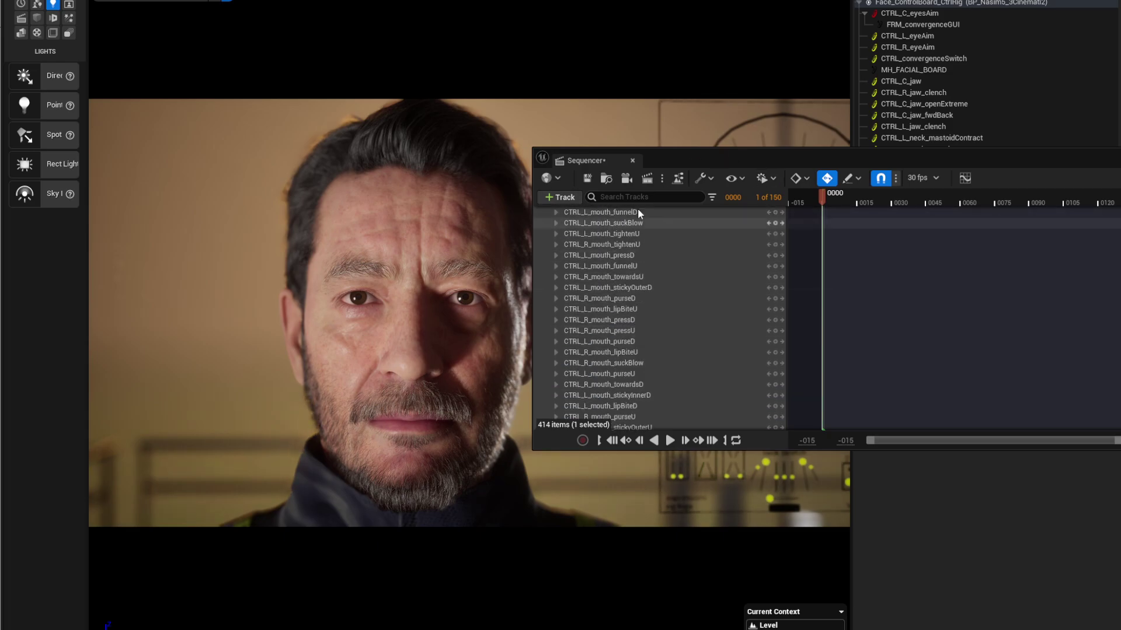
pyautogui.moveTo(707, 155); pyautogui.dragTo(1120, 171)
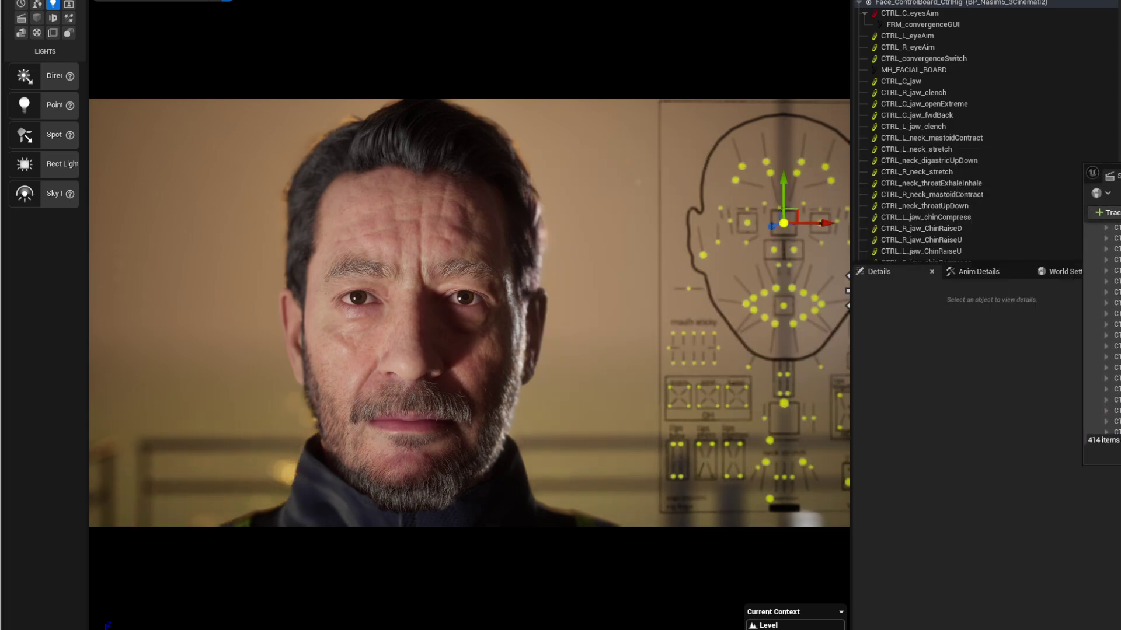
pyautogui.moveTo(783, 223); pyautogui.dragTo(785, 227)
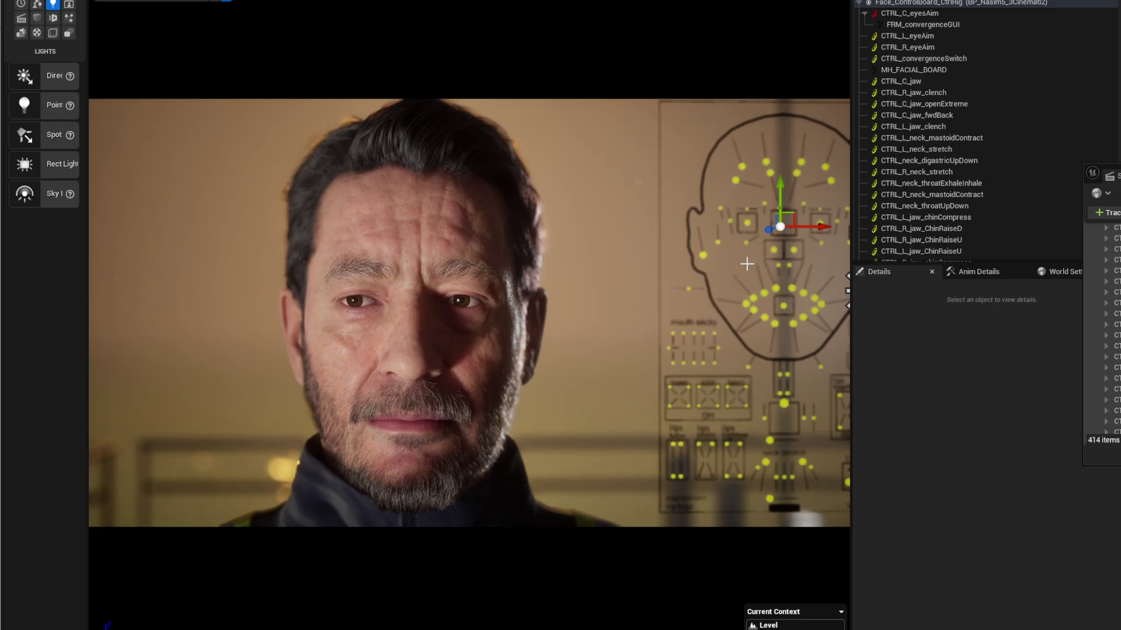
pyautogui.moveTo(746, 263); pyautogui.dragTo(487, 263, button='right')
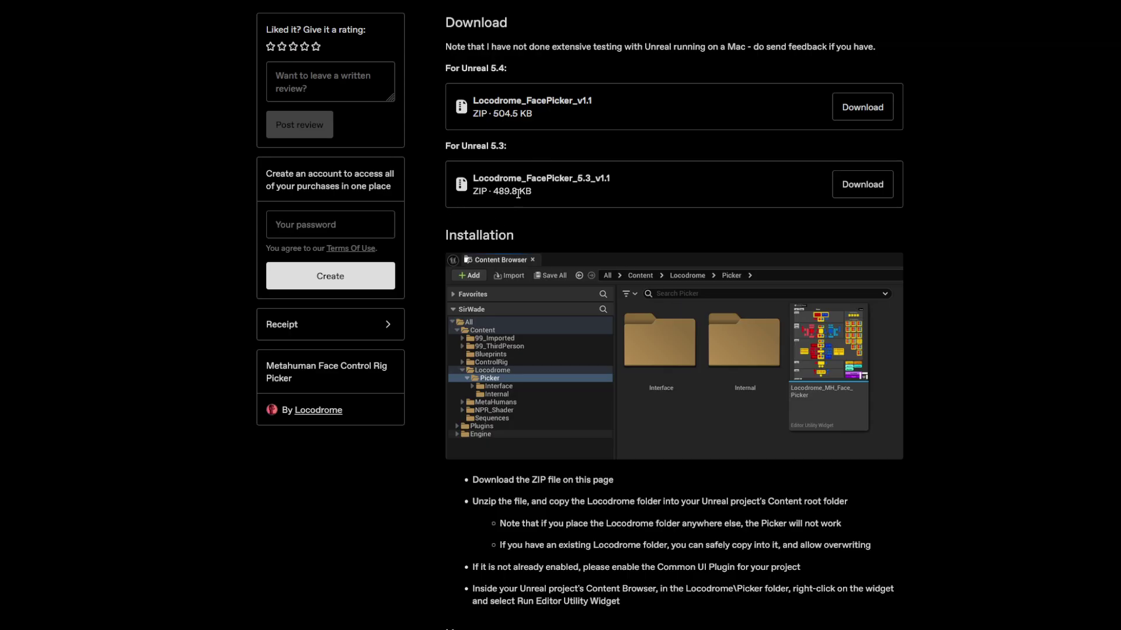
# Read the Locodrome Face Picker installation instructions, and inspect the unzipped Locodrome folder and the project's Content folder in File Explorer
pyautogui.scroll(-5, 802, 385)
pyautogui.scroll(-5, 586, 342)
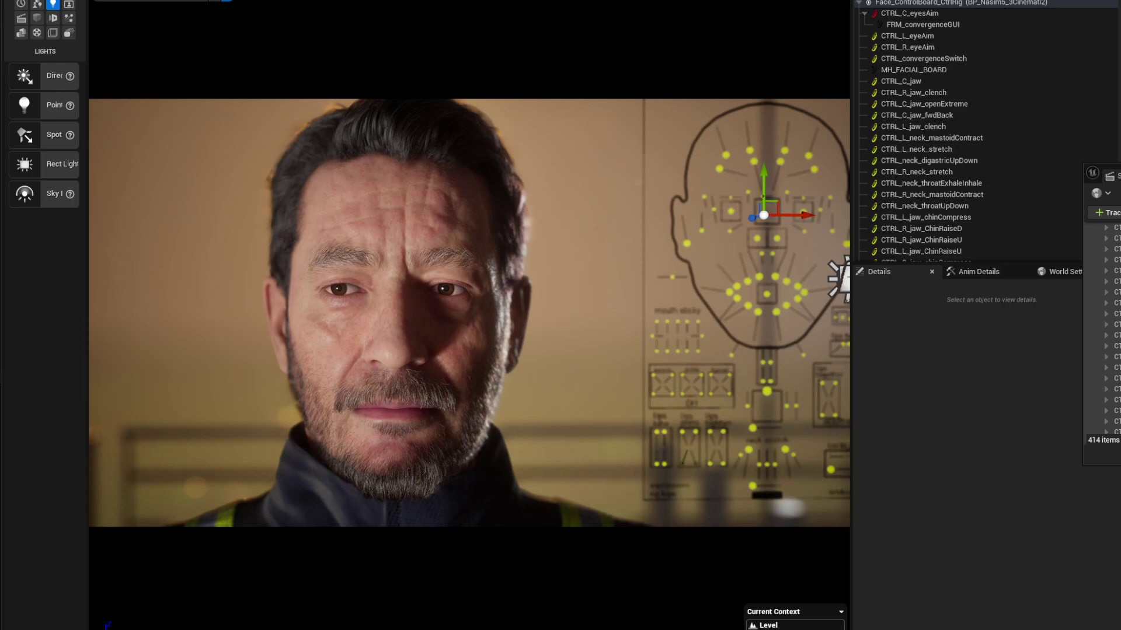
pyautogui.click(1005, 625)
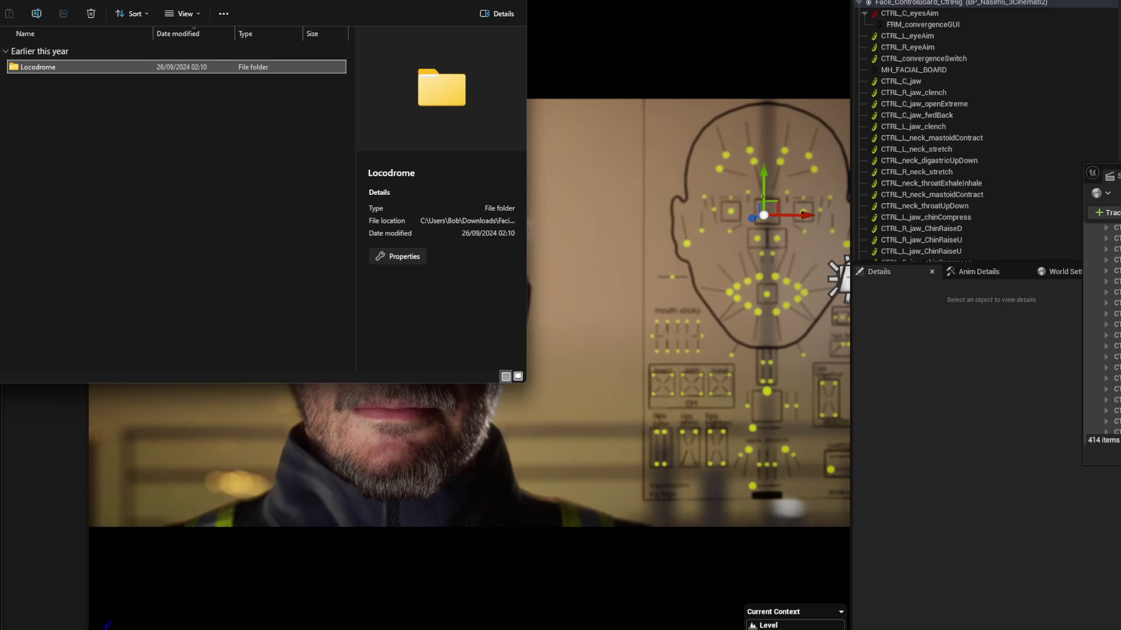
pyautogui.doubleClick(37, 71)
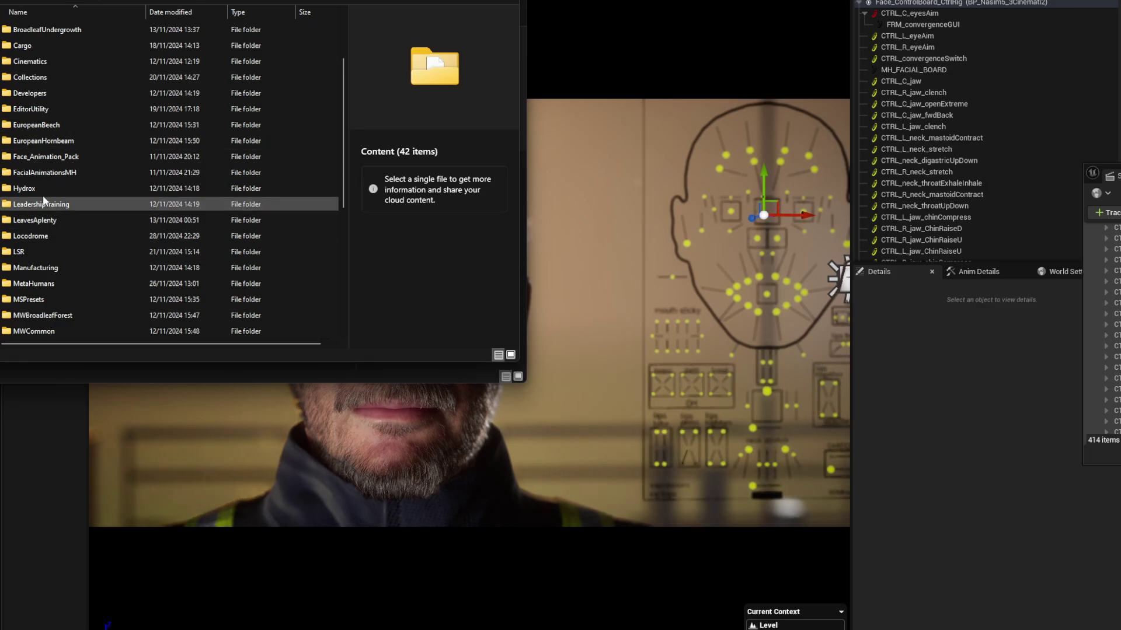
pyautogui.scroll(2, 91, 144)
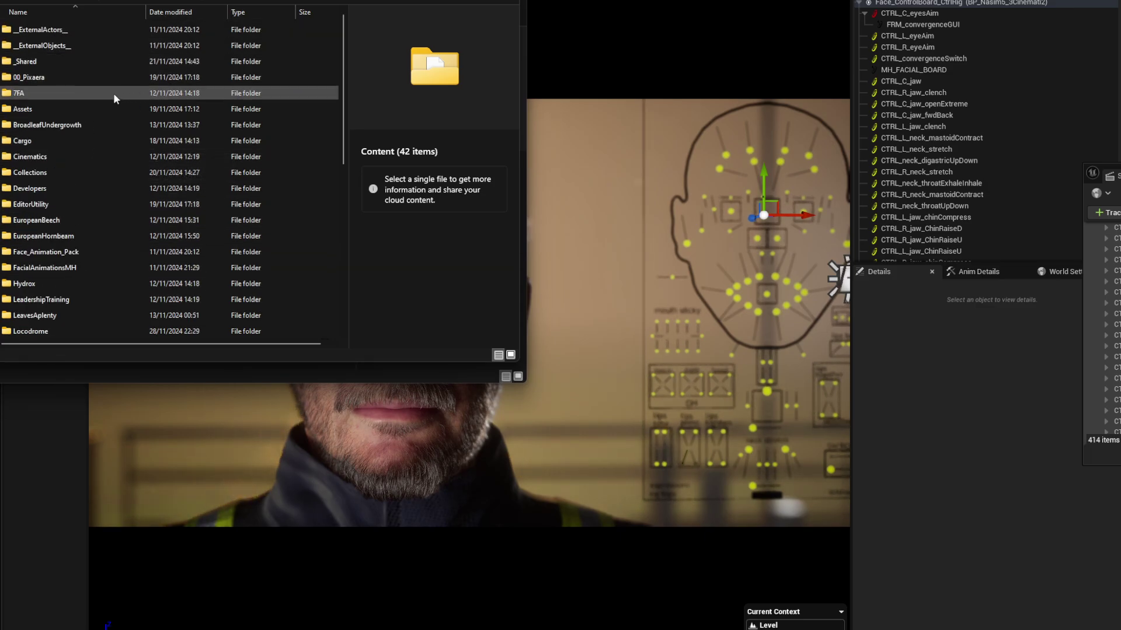
pyautogui.scroll(-6, 103, 99)
pyautogui.scroll(-3, 103, 184)
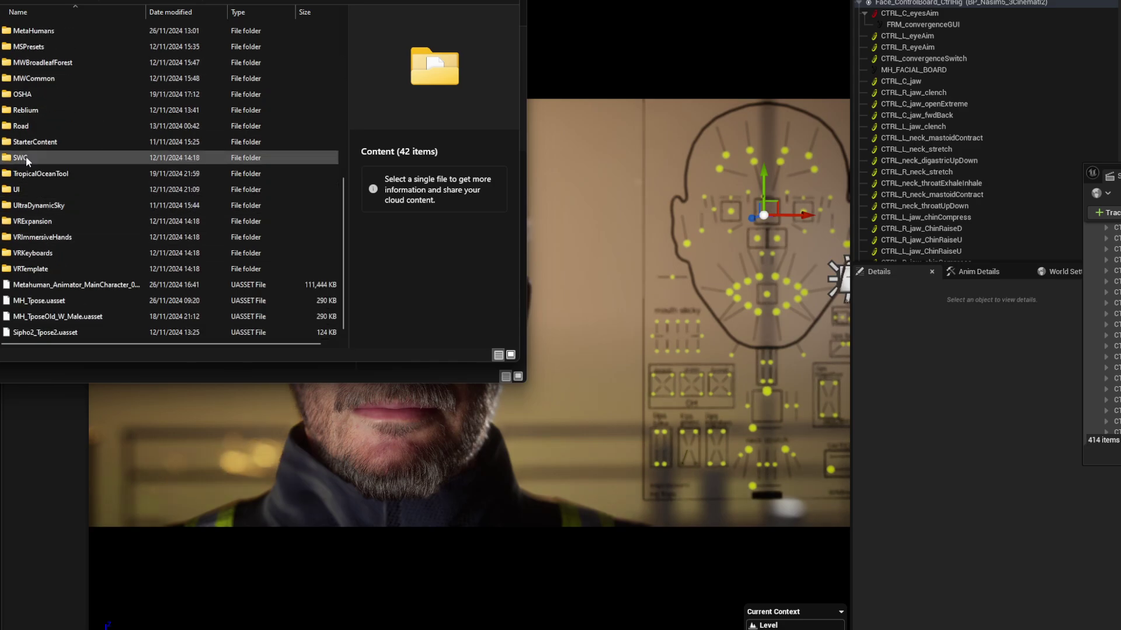
pyautogui.scroll(2, 68, 134)
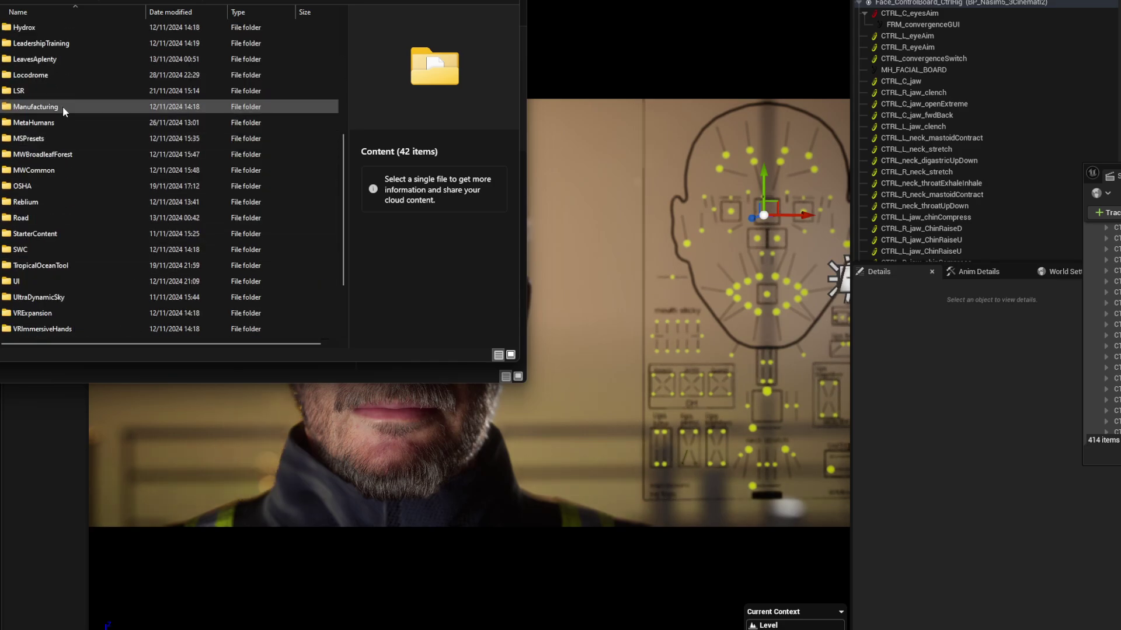
pyautogui.hotkey('alt', 'F4')
pyautogui.hotkey('alt', 'F4')
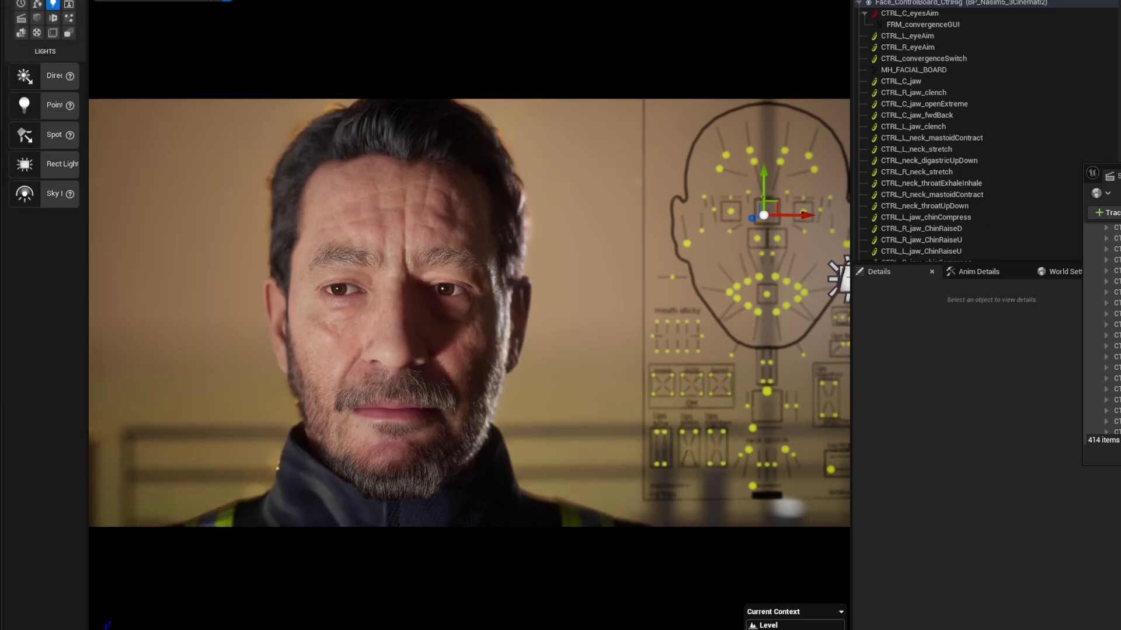
# Run the Locodrome_MH_Face_Picker editor utility widget from the project's Content/Locodrome/Picker folder
pyautogui.moveTo(768, 2); pyautogui.dragTo(663, 1)
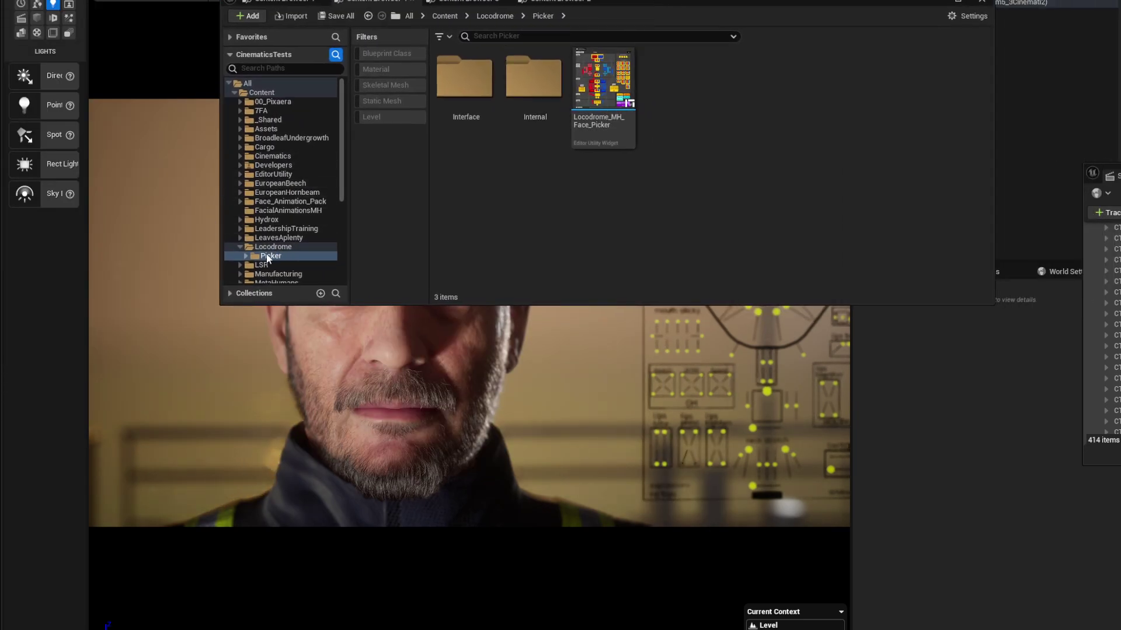
pyautogui.scroll(-2, 292, 172)
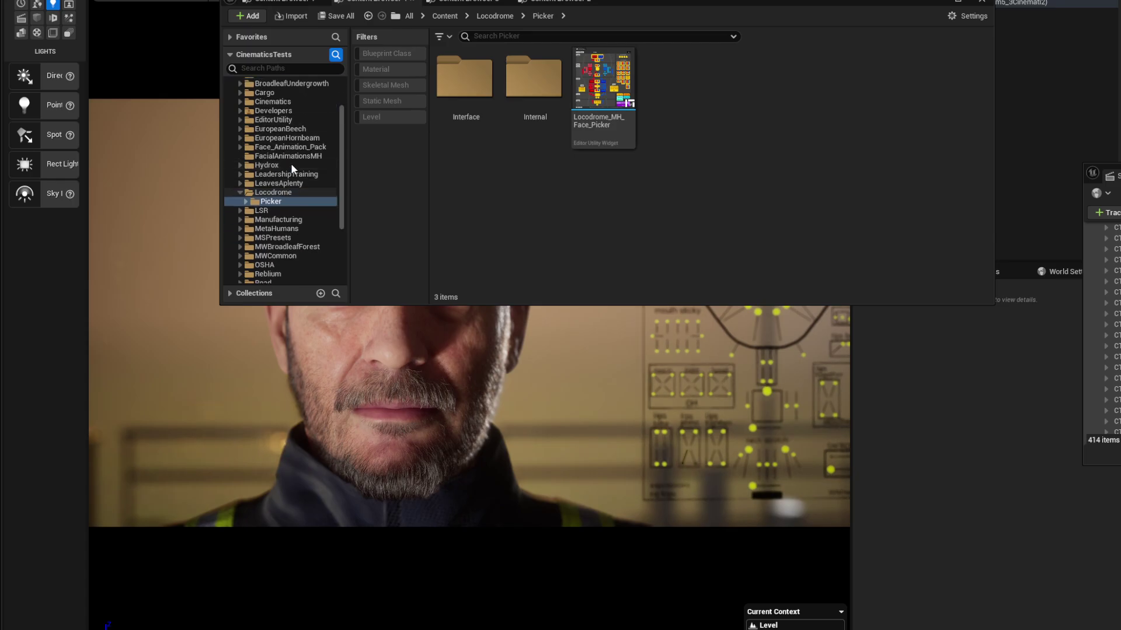
pyautogui.scroll(-3, 292, 166)
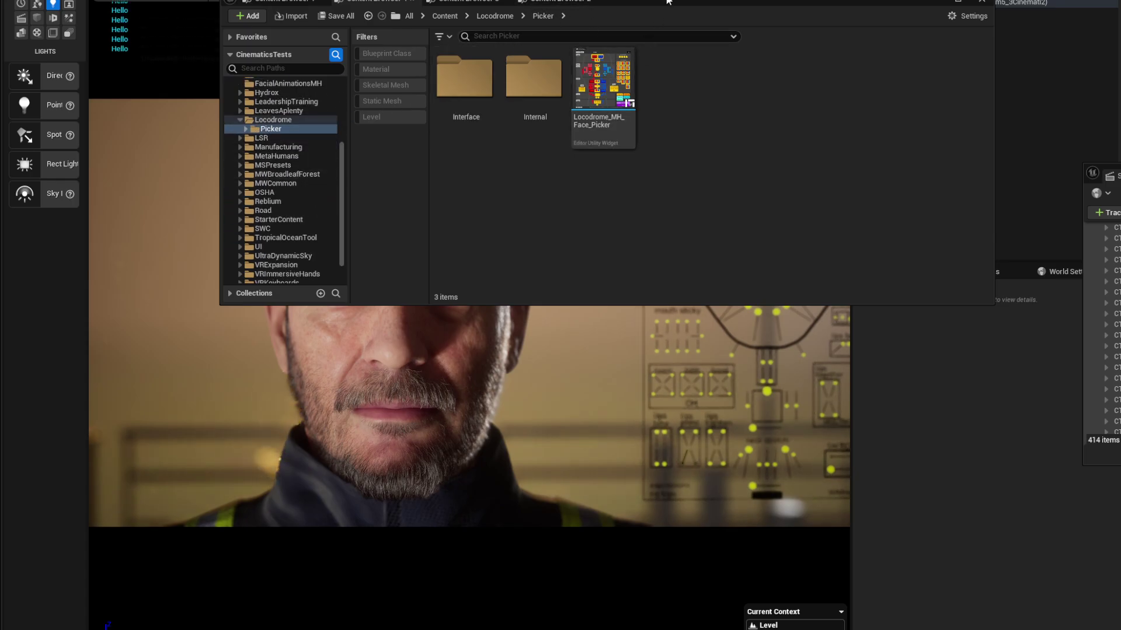
pyautogui.moveTo(669, 2); pyautogui.dragTo(693, 2)
pyautogui.click(626, 75)
pyautogui.rightClick(625, 75)
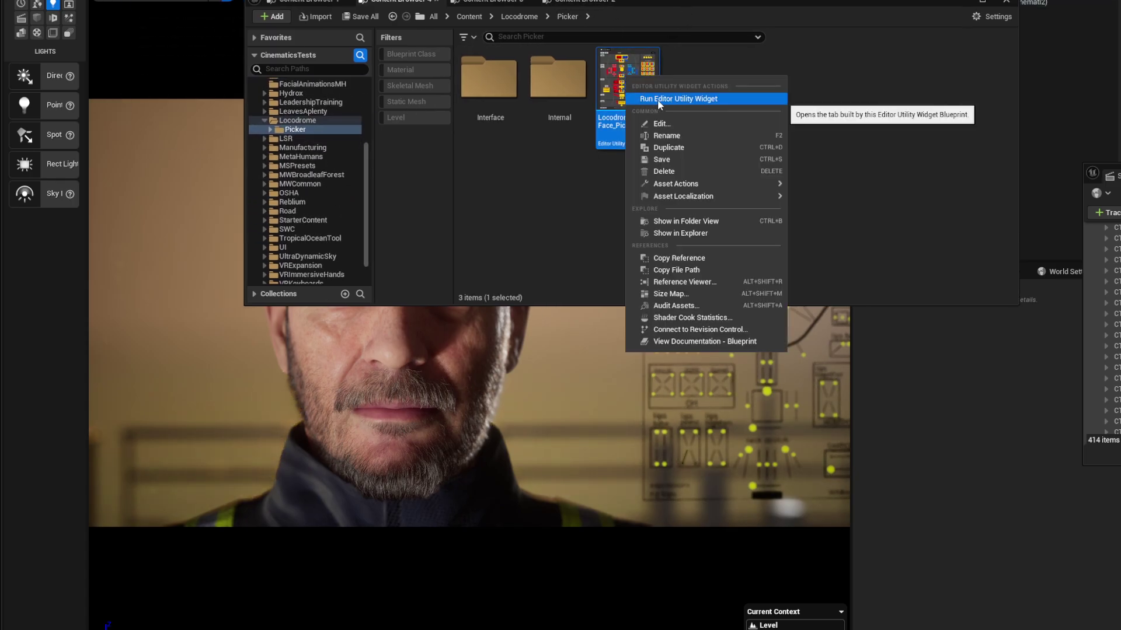
pyautogui.click(654, 100)
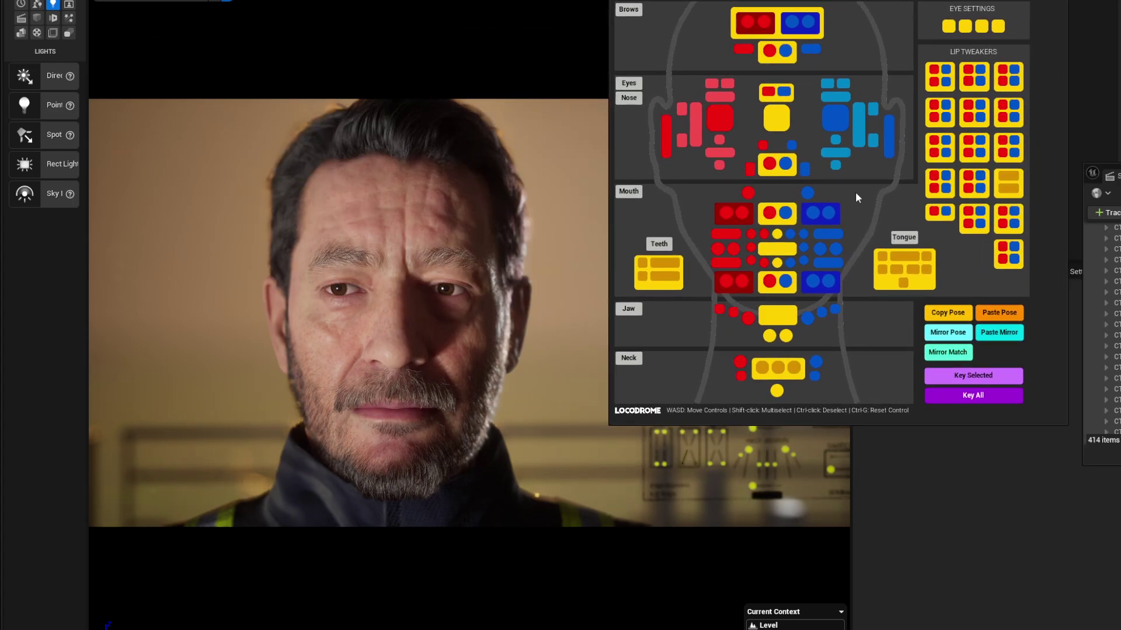
# Arrange the Sequencer and face picker windows away from the character's face, and select the centre eye control through the picker
pyautogui.moveTo(616, 237); pyautogui.dragTo(612, 362)
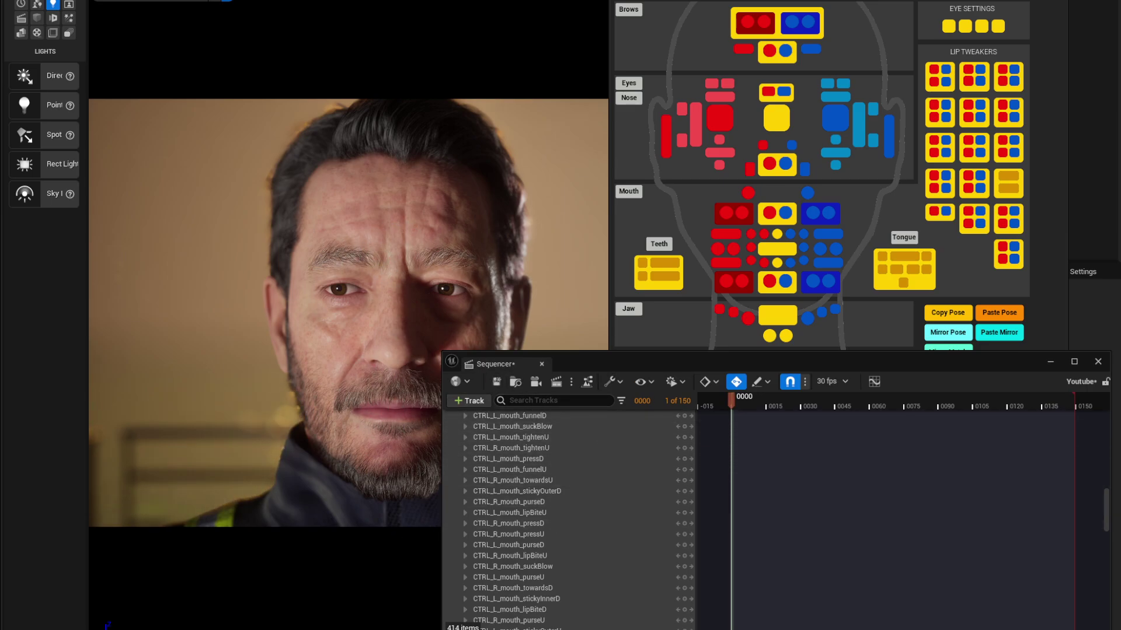
pyautogui.click(774, 123)
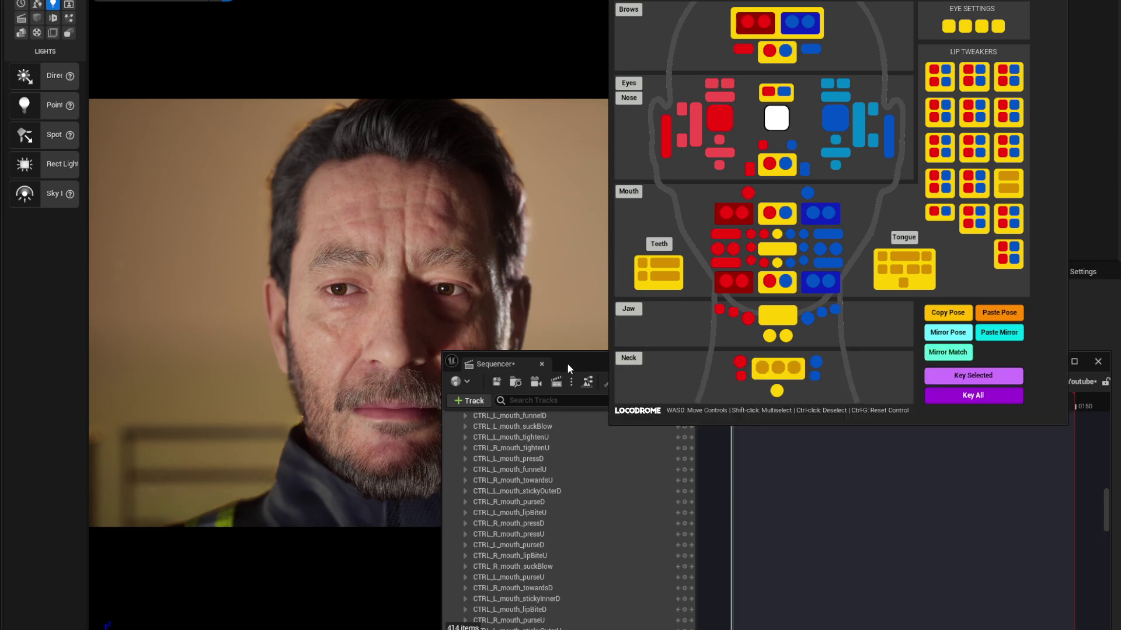
pyautogui.moveTo(583, 363); pyautogui.dragTo(1120, 301)
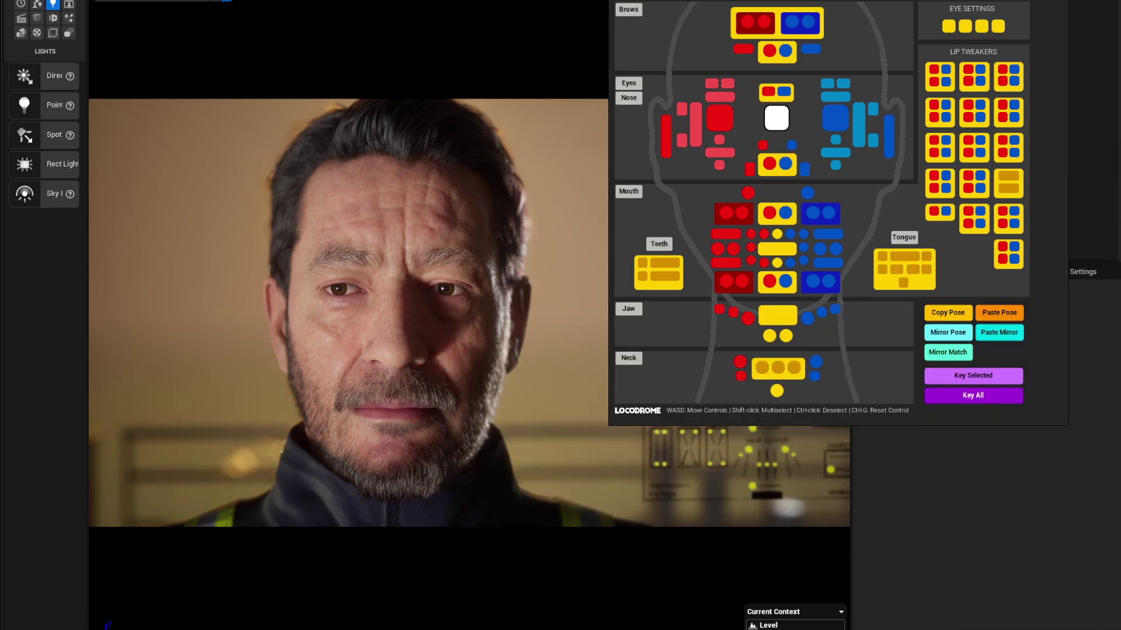
pyautogui.moveTo(842, 1); pyautogui.dragTo(1101, 1)
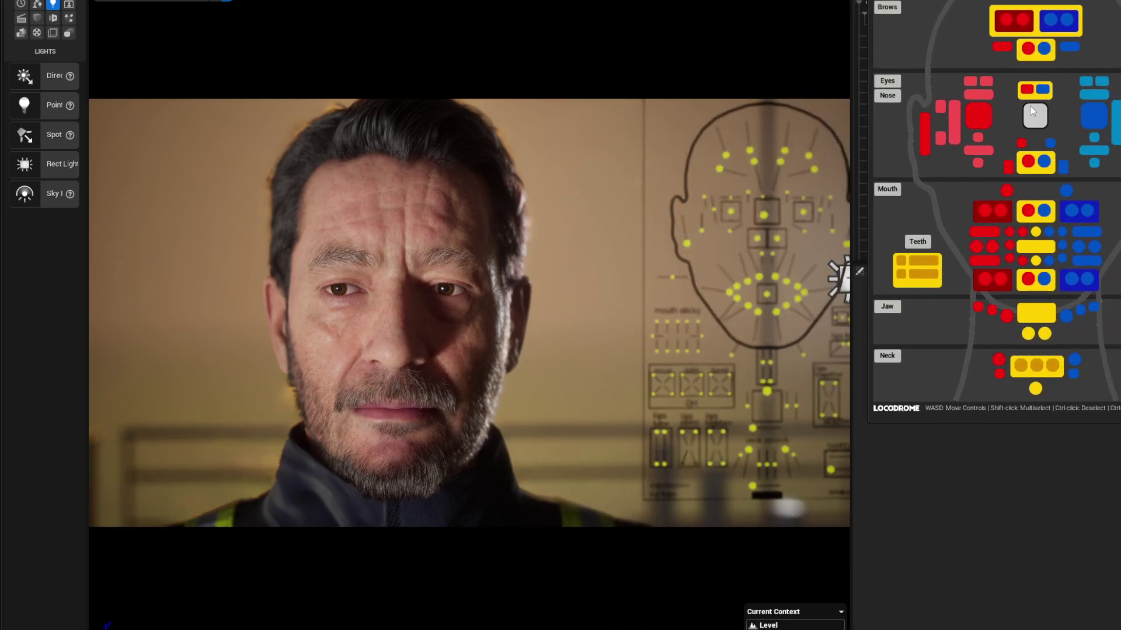
pyautogui.press('Escape')
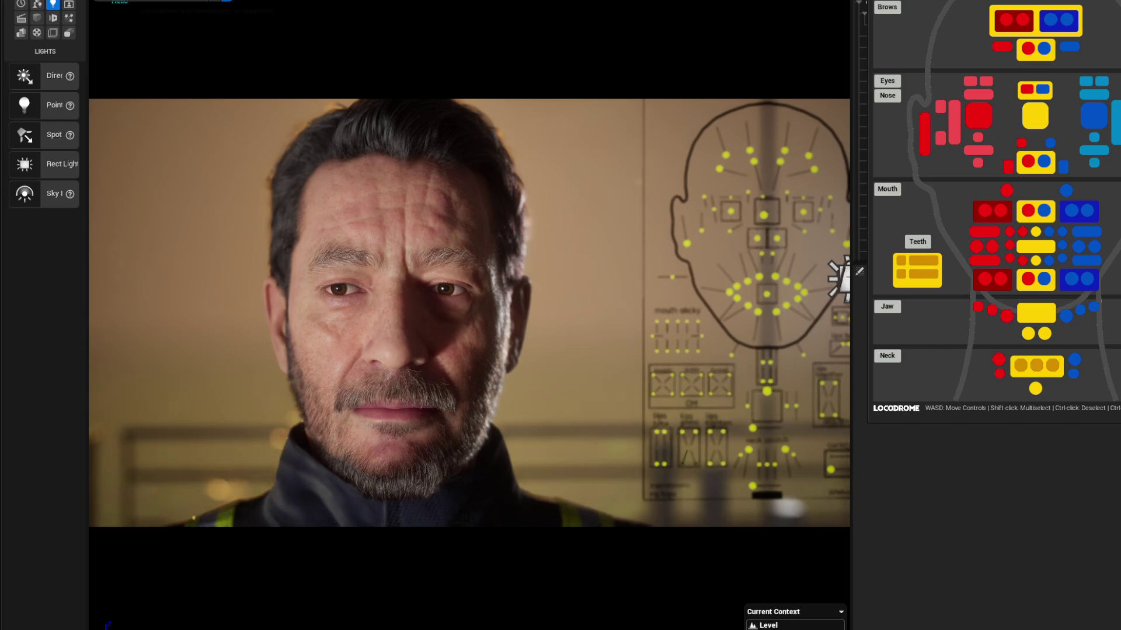
pyautogui.click(1035, 123)
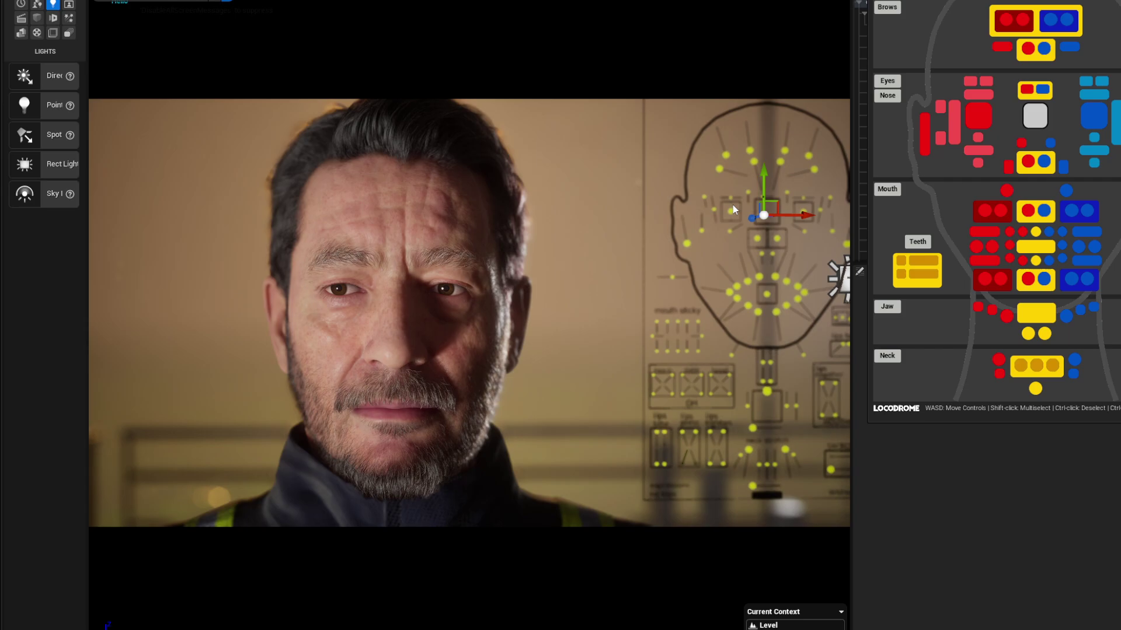
pyautogui.moveTo(1034, 1); pyautogui.dragTo(960, 8)
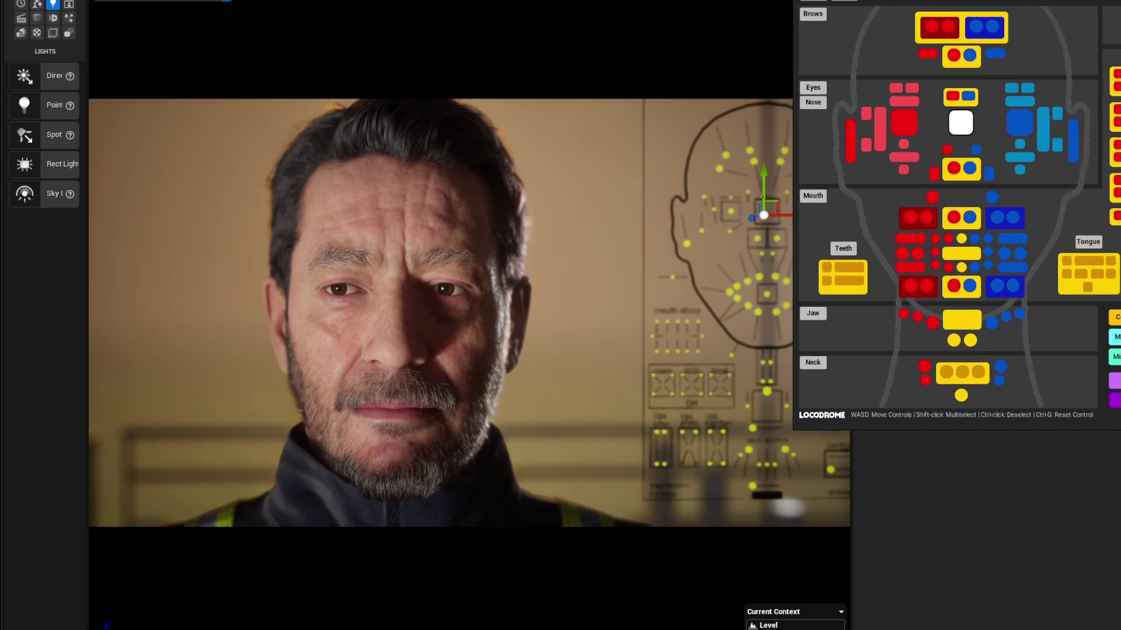
# Select a red nose control, the blue eye control and the centre eye control in the picker, and show the last one's Anim Details
pyautogui.click(954, 168)
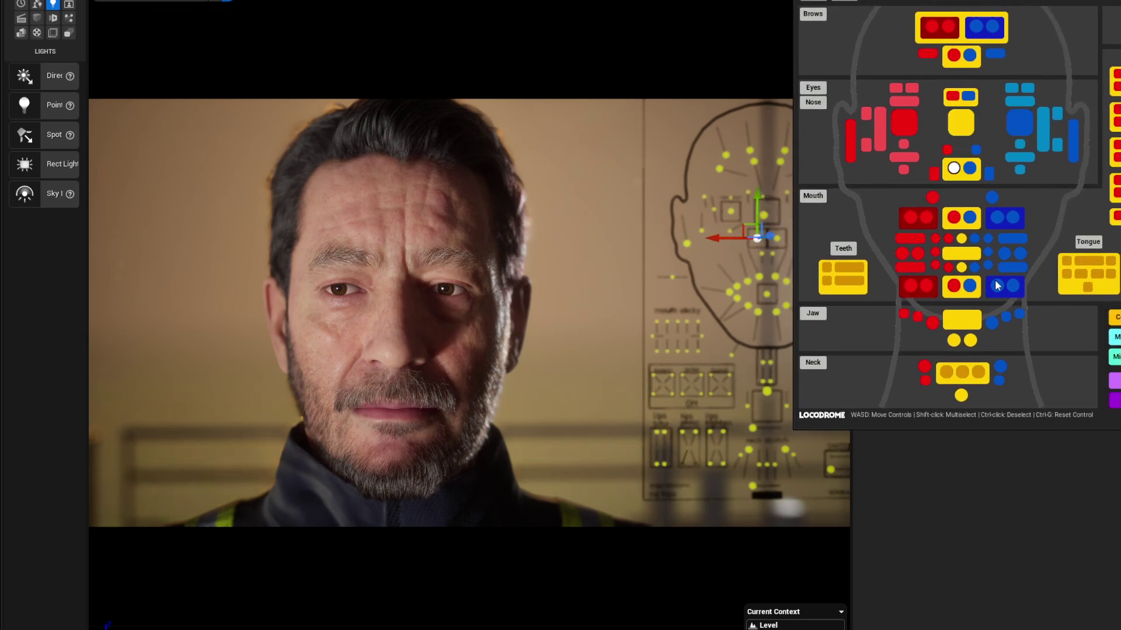
pyautogui.click(1023, 126)
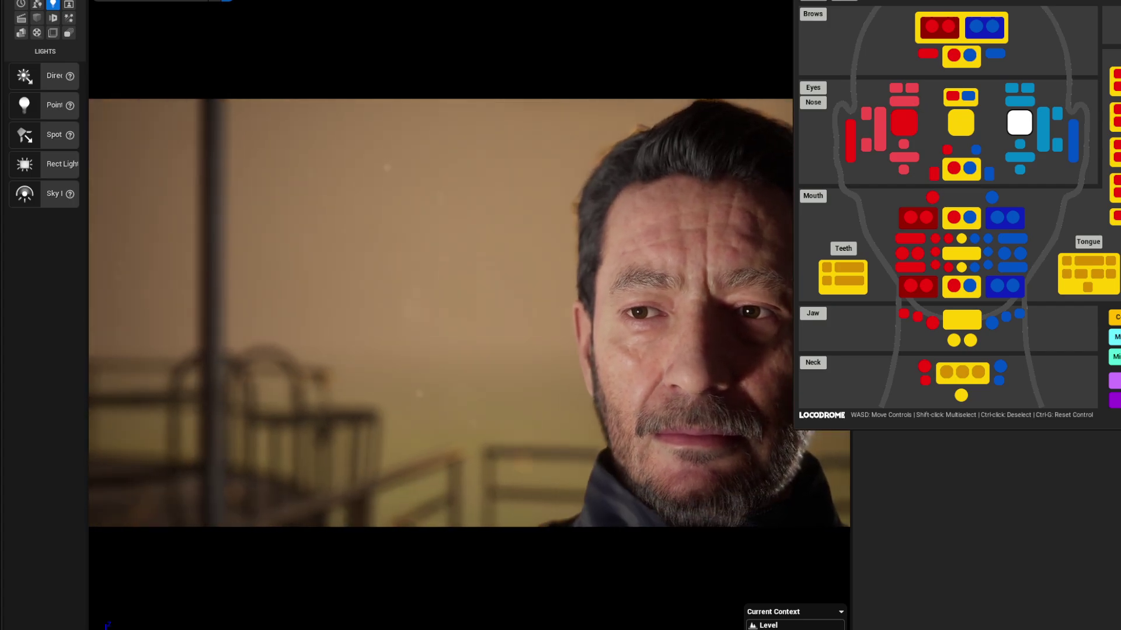
pyautogui.click(960, 123)
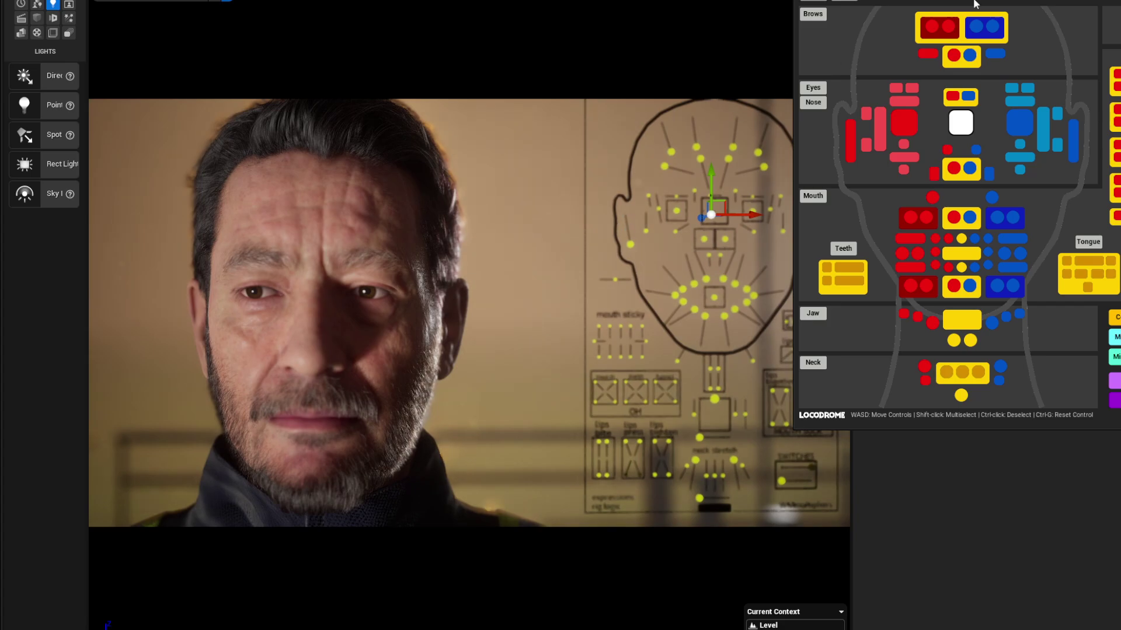
pyautogui.moveTo(974, 3); pyautogui.dragTo(1120, 1)
pyautogui.click(973, 271)
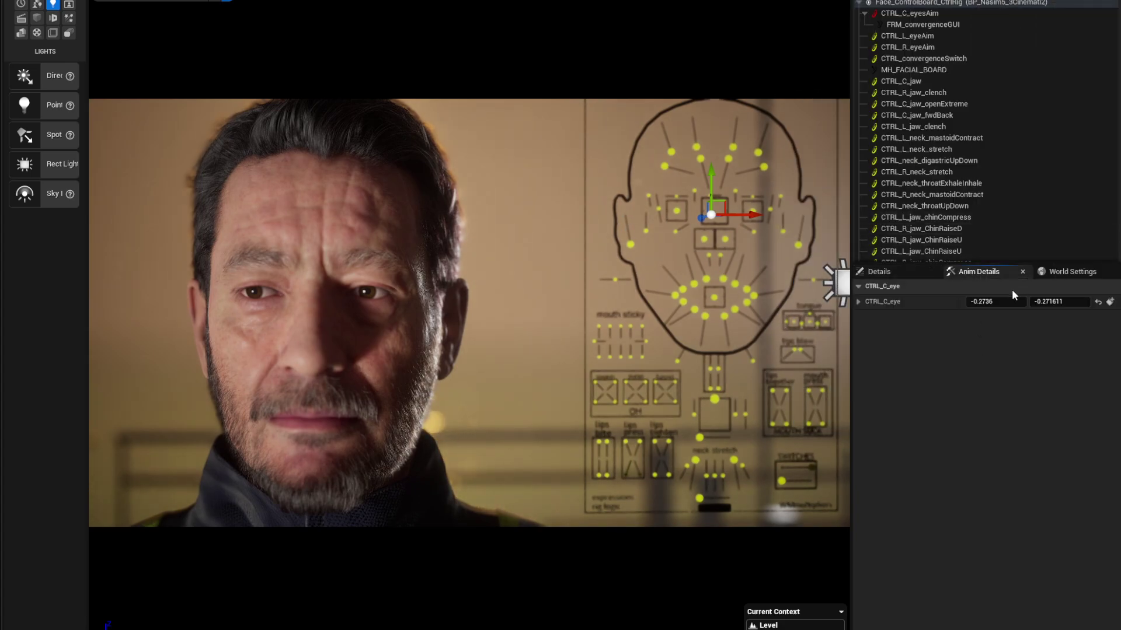
# Bring the Sequencer back into view, and pick the left eye and finally the centre eye control so its track is selected
pyautogui.moveTo(1120, 8); pyautogui.dragTo(1120, 9)
pyautogui.moveTo(1120, 188); pyautogui.dragTo(1082, 161)
pyautogui.click(1120, 199)
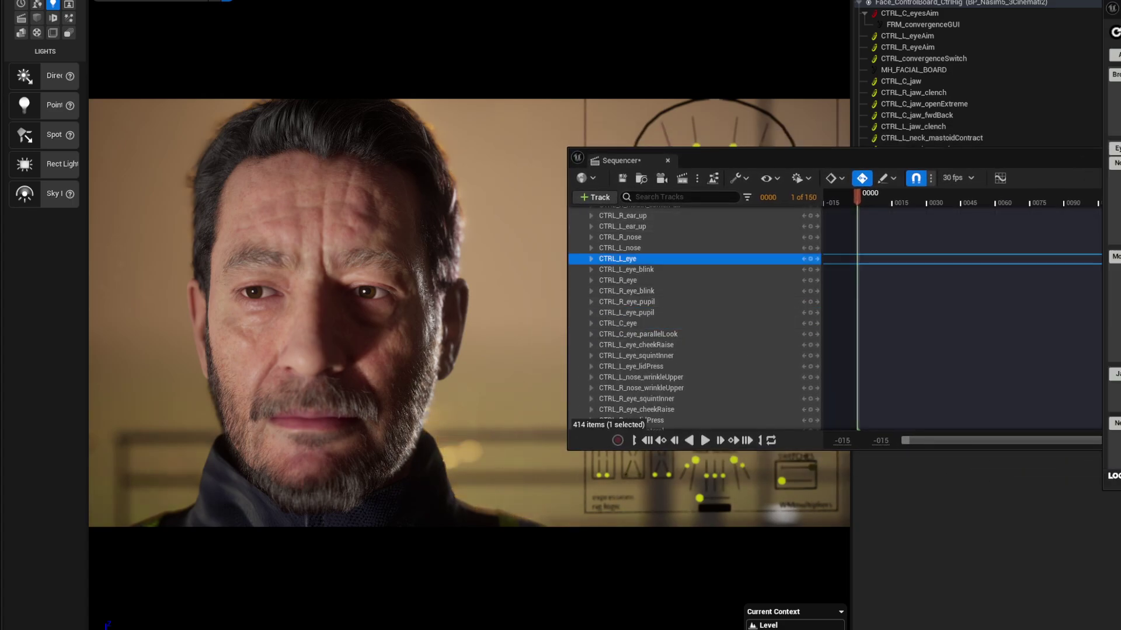
pyautogui.click(1120, 161)
pyautogui.moveTo(1120, 8); pyautogui.dragTo(254, 0)
pyautogui.click(365, 117)
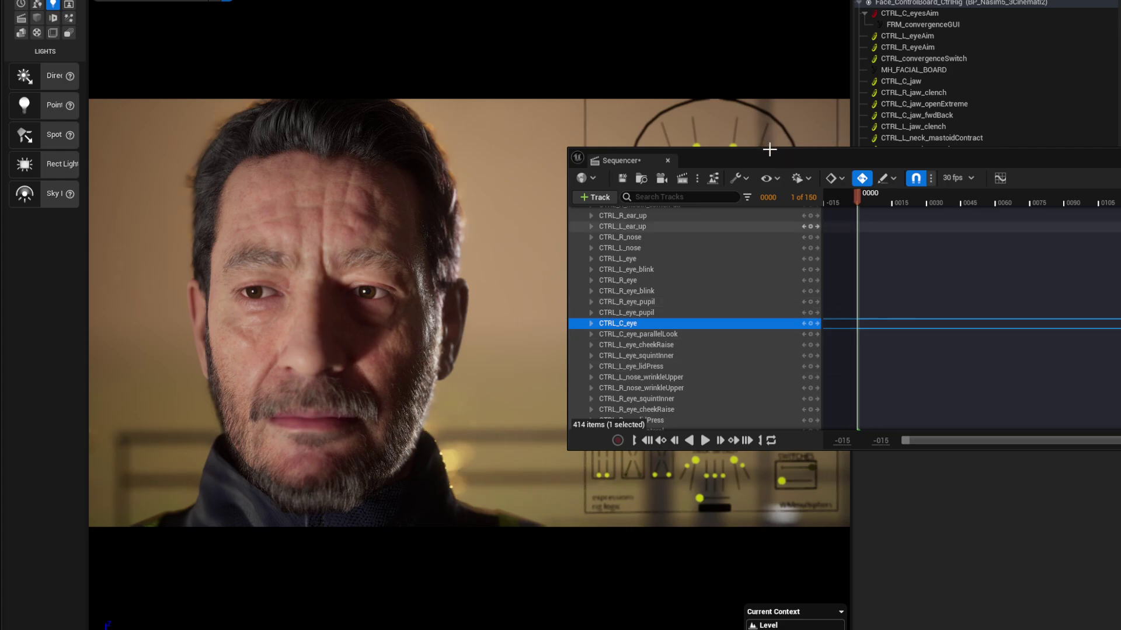
# Expand the CTRL_C_eye track in the Sequencer and set its X to 0.1864 and Y to 0.468389
pyautogui.moveTo(768, 166); pyautogui.dragTo(847, 134)
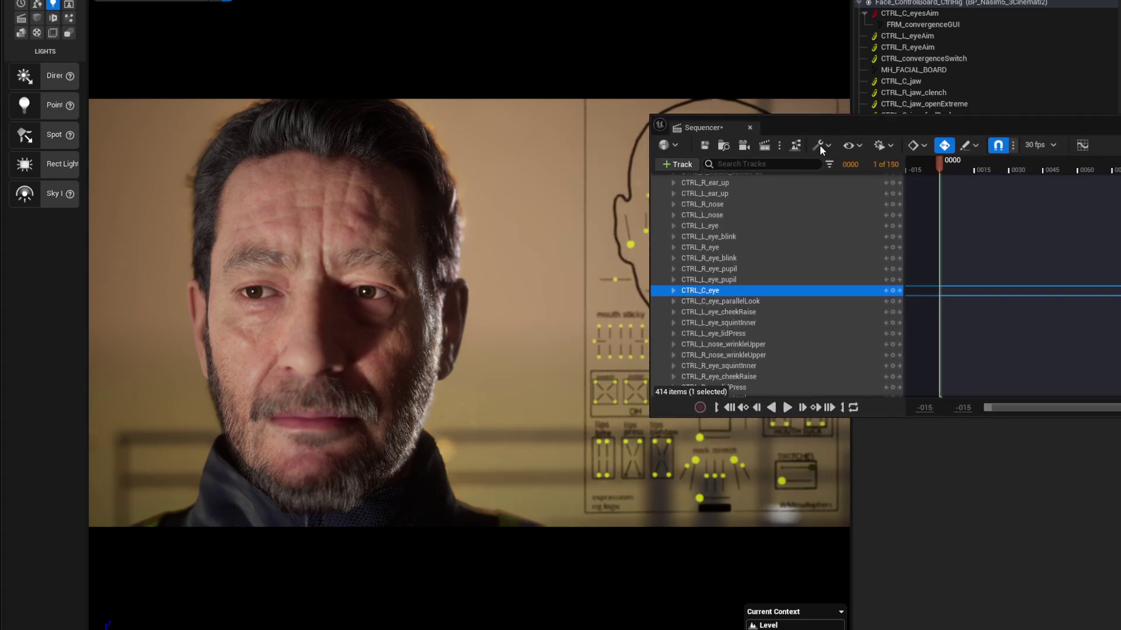
pyautogui.click(673, 290)
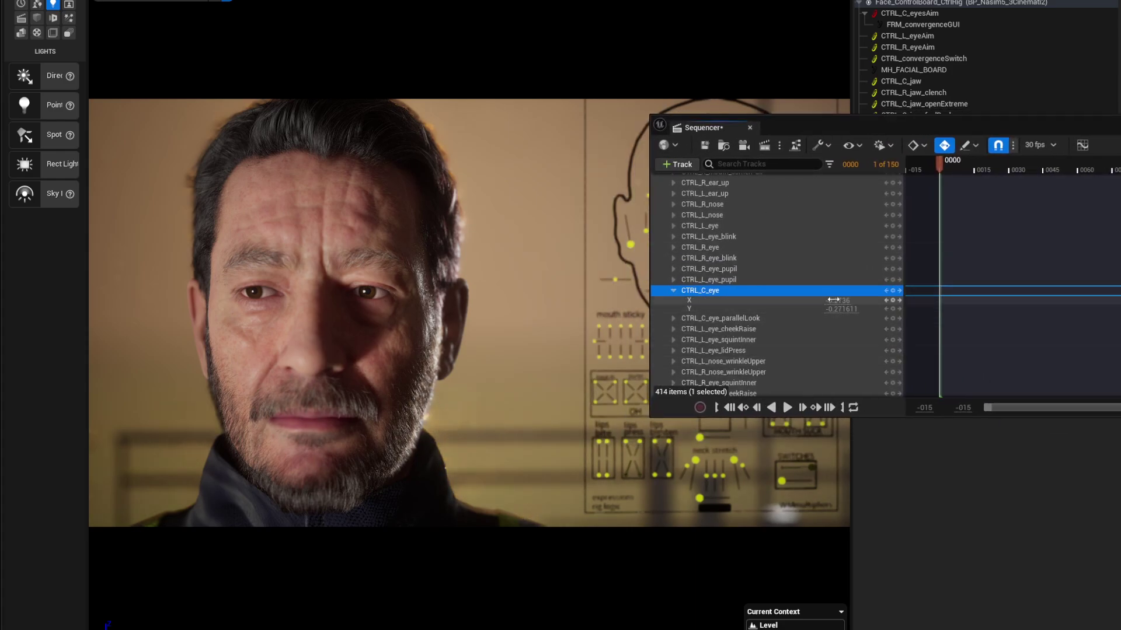
pyautogui.moveTo(837, 300); pyautogui.dragTo(896, 309)
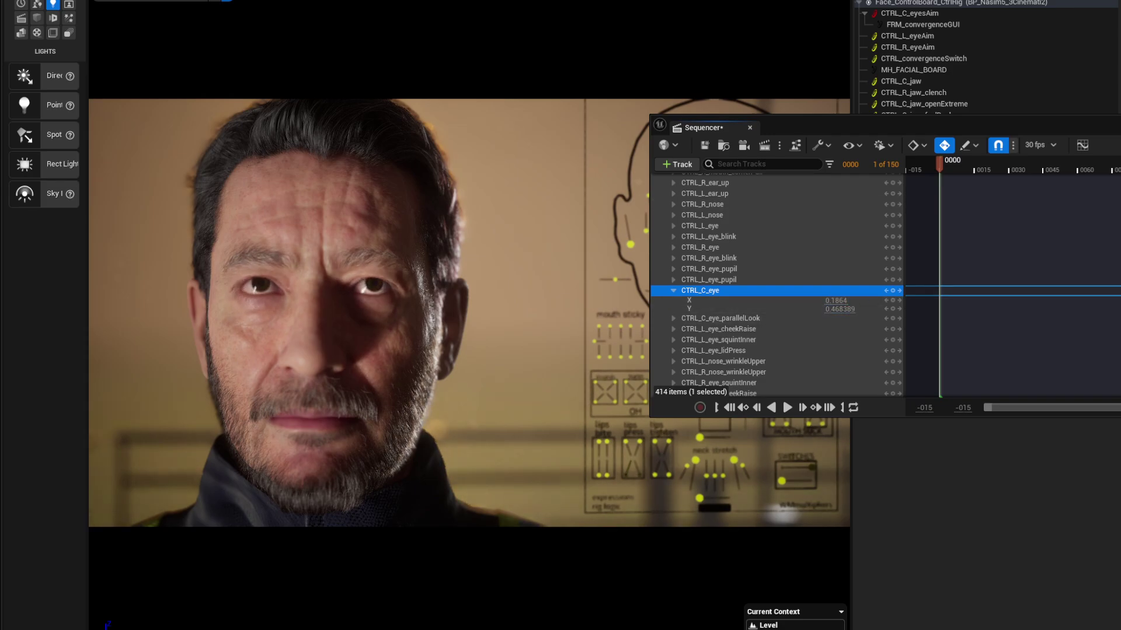
# Select the centre mouth control in the picker, and set X to 0.5307 and Y to 1.200675 on its CTRL_C_mouth track
pyautogui.moveTo(876, 1); pyautogui.dragTo(930, 1)
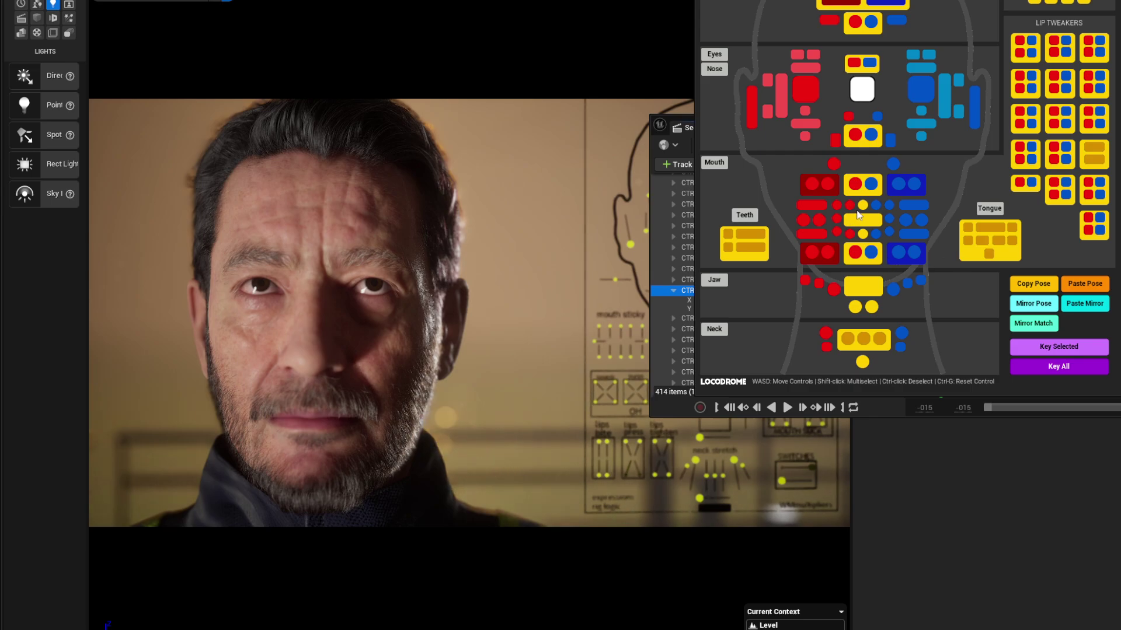
pyautogui.click(872, 224)
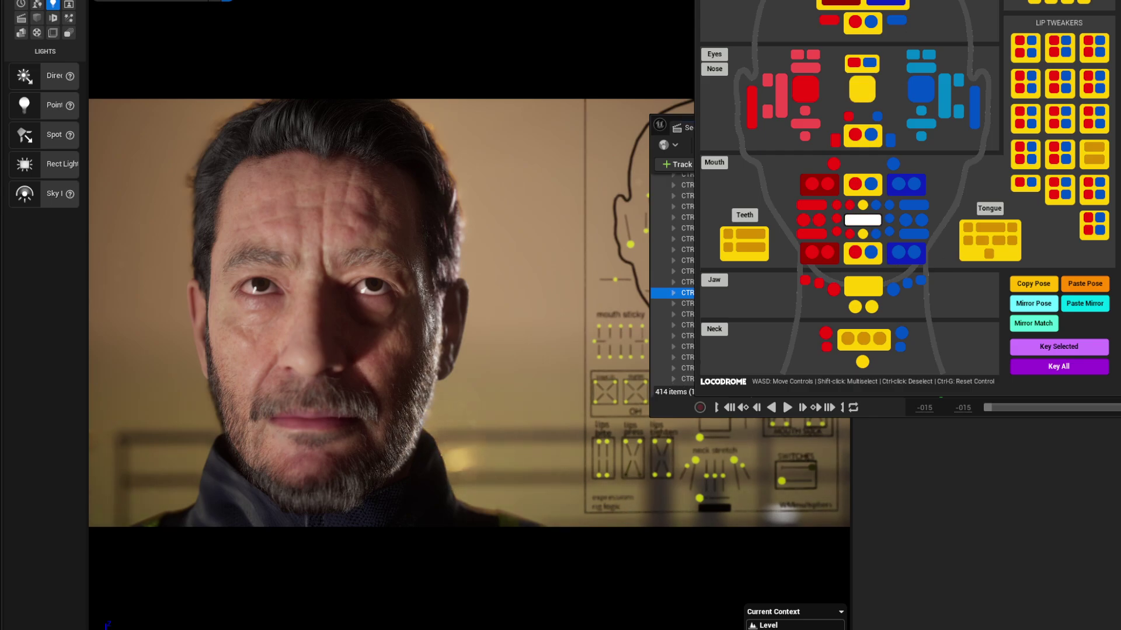
pyautogui.moveTo(759, 0); pyautogui.dragTo(1110, 0)
pyautogui.click(673, 293)
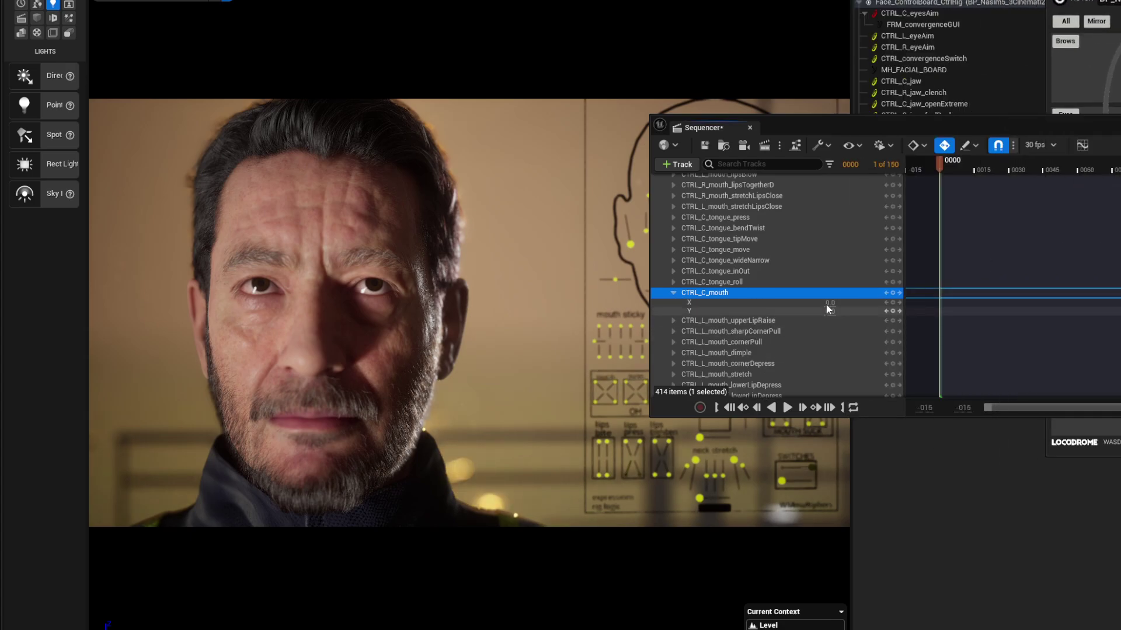
pyautogui.moveTo(830, 303)
pyautogui.mouseDown()
pyautogui.moveTo(806, 303)
pyautogui.moveTo(847, 303)
pyautogui.moveTo(794, 311)
pyautogui.moveTo(832, 311)
pyautogui.mouseUp()
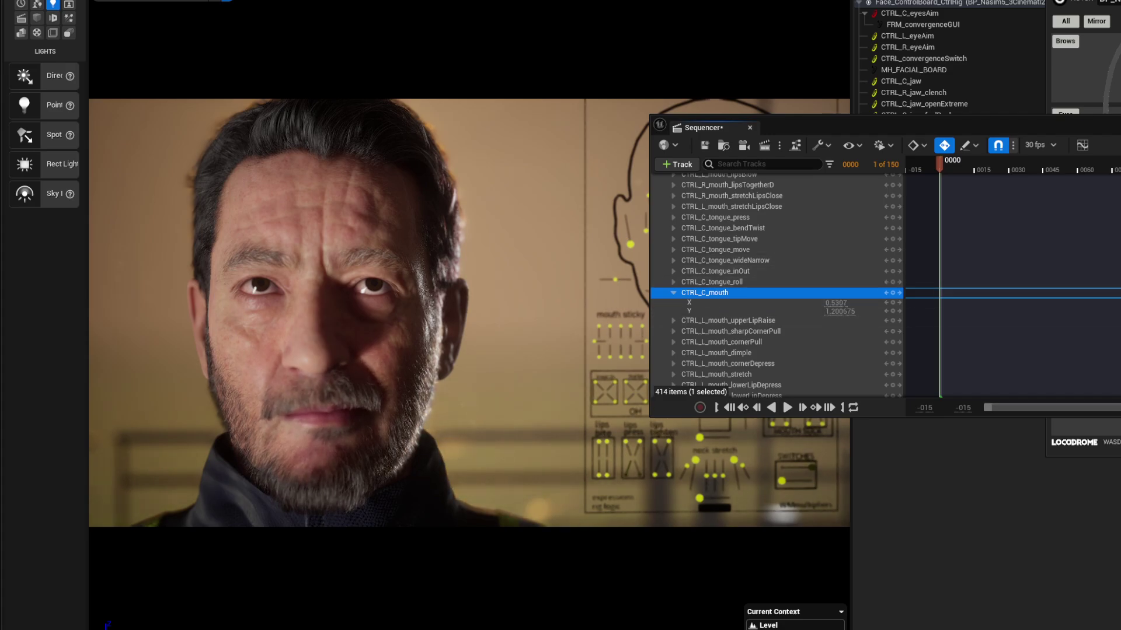